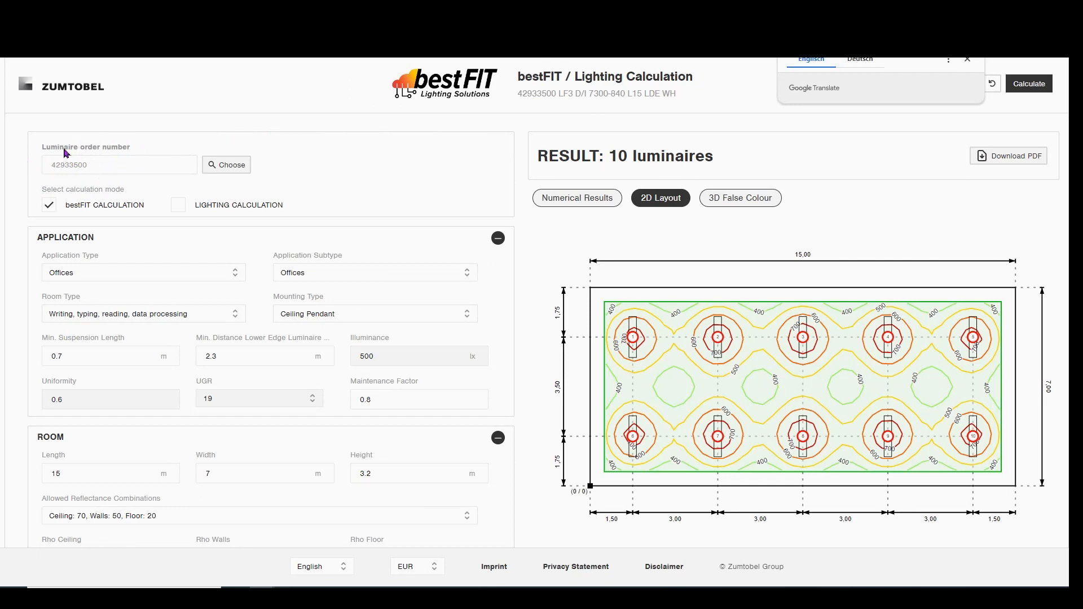
# Step: Review the available application types for the lighting calculation and keep Offices
pyautogui.scroll(-1, 220, 245)
pyautogui.scroll(-1, 219, 244)
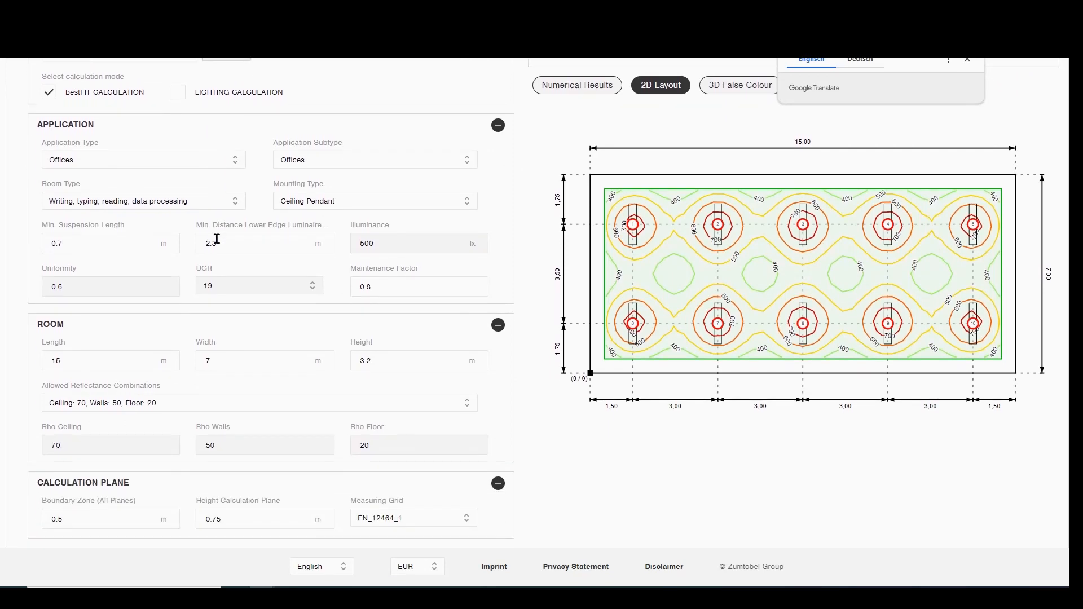
pyautogui.click(236, 162)
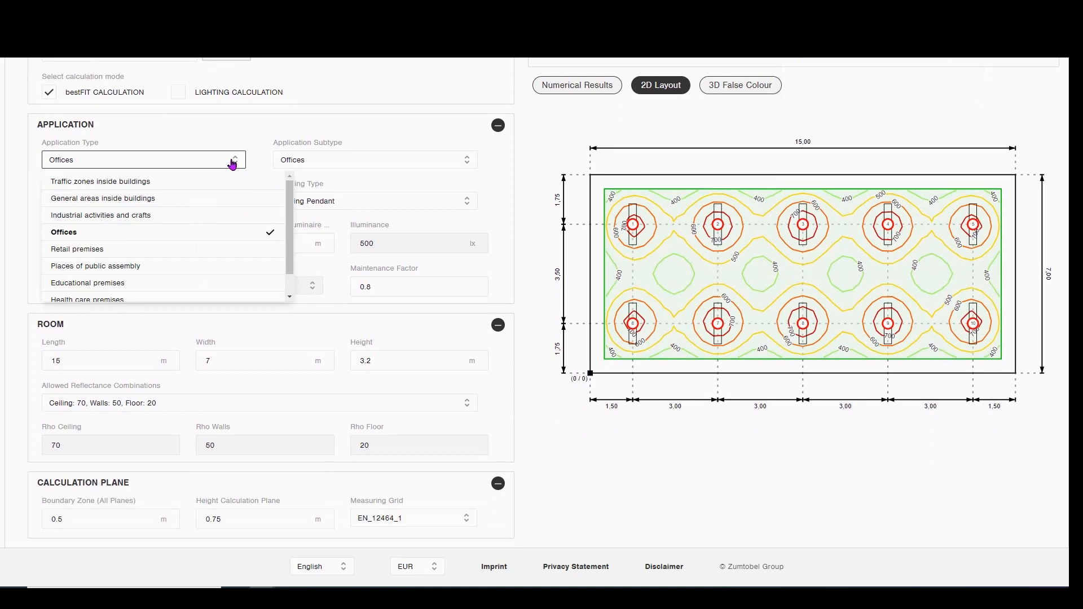
pyautogui.click(232, 164)
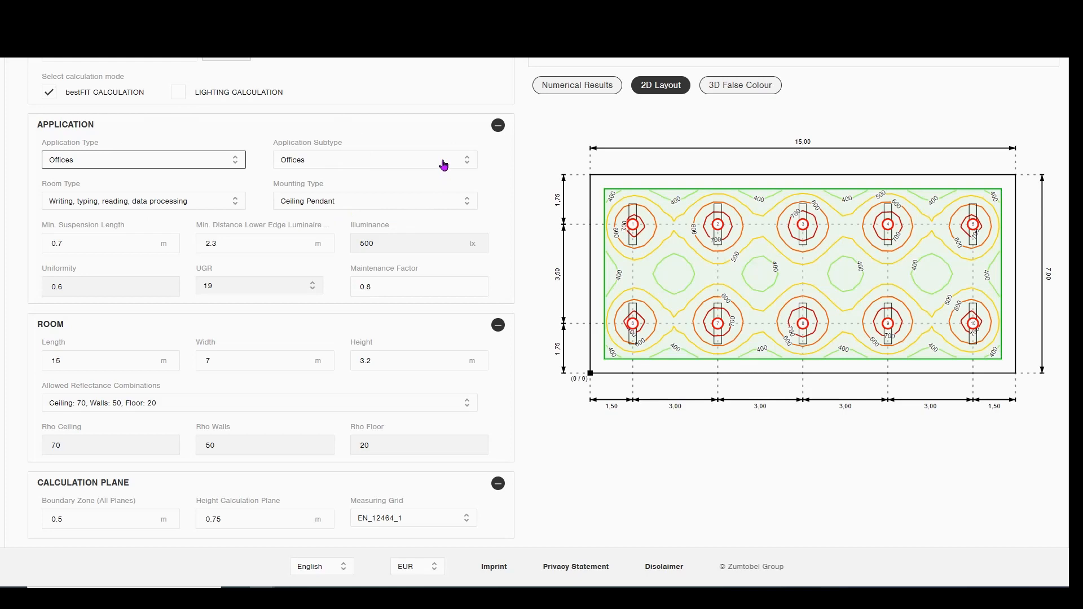
# Step: Switch the room type to Individual and back to Writing, typing, reading, data processing
pyautogui.click(235, 205)
pyautogui.click(236, 205)
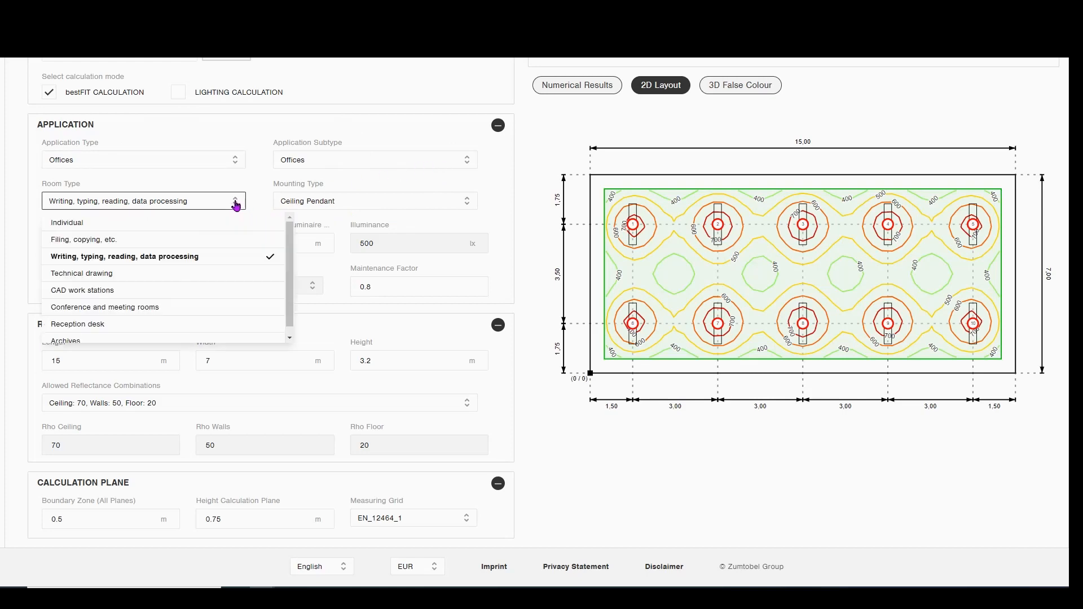
pyautogui.click(117, 224)
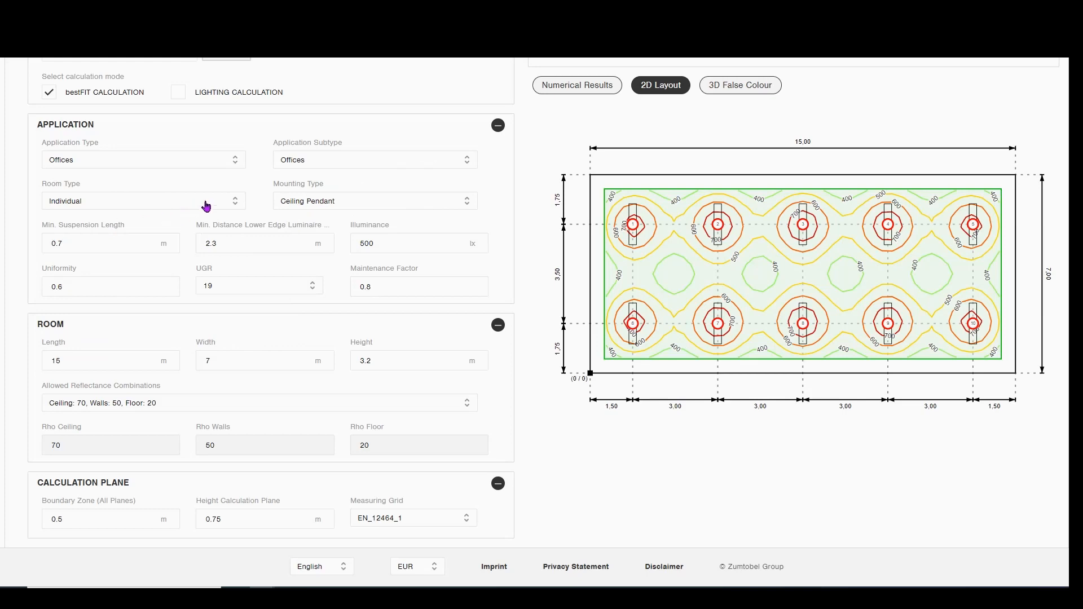
pyautogui.click(237, 205)
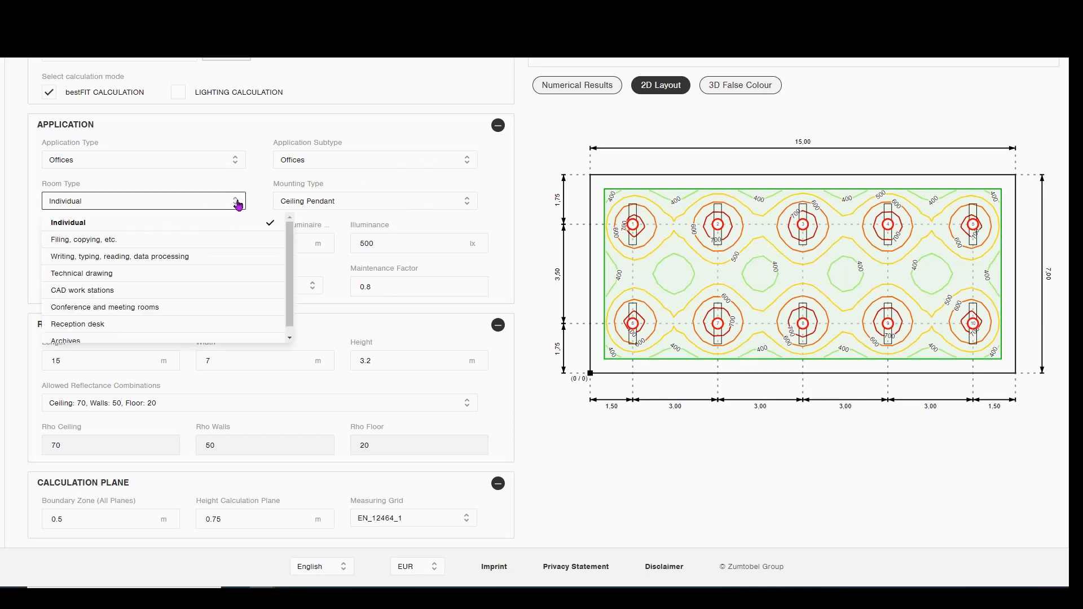
pyautogui.click(169, 256)
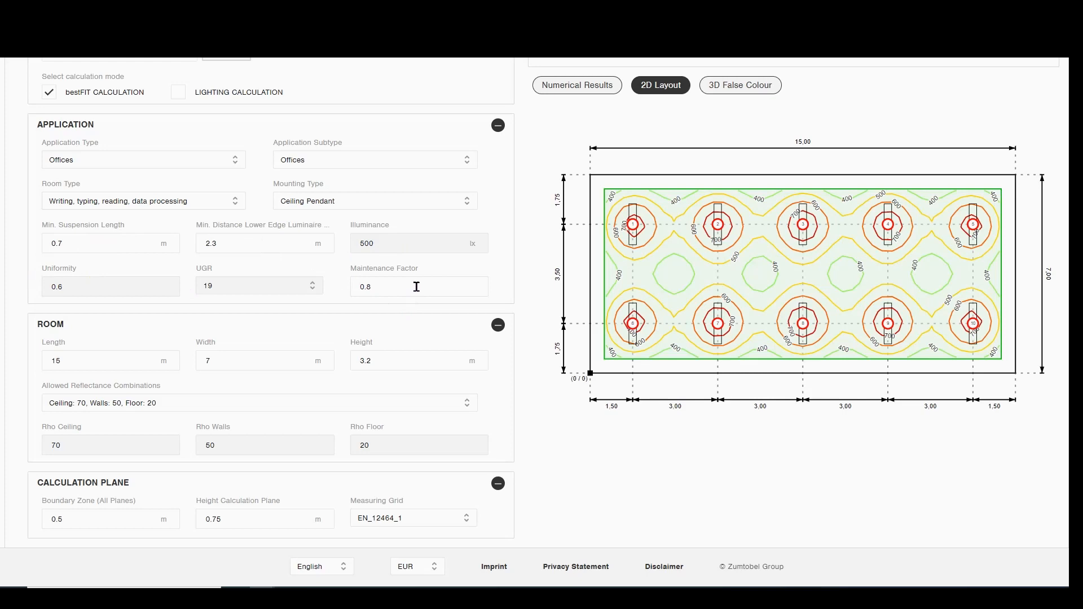
# Step: Review the room, calculation plane, luminaire arrangement and energy cost inputs, and recalculate the bestFIT layout
pyautogui.scroll(-2, 414, 285)
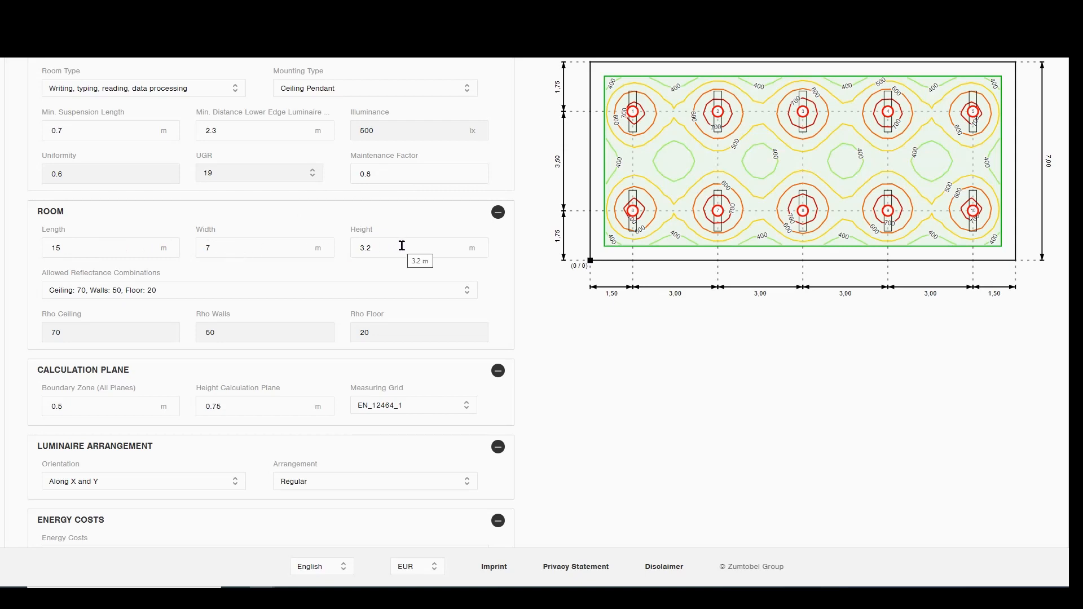
pyautogui.scroll(-1, 114, 390)
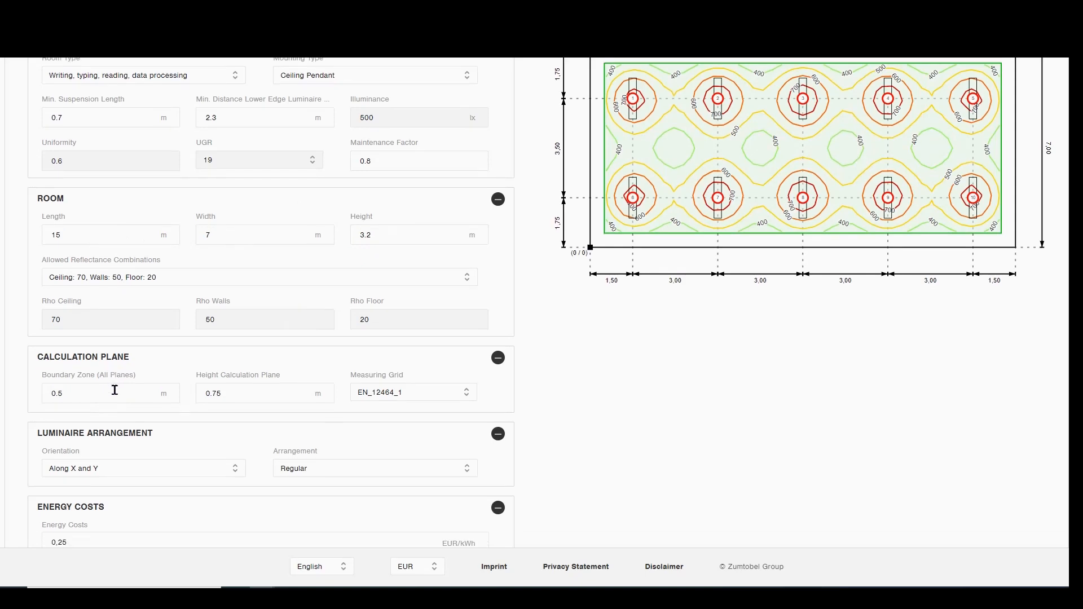
pyautogui.scroll(-3, 114, 390)
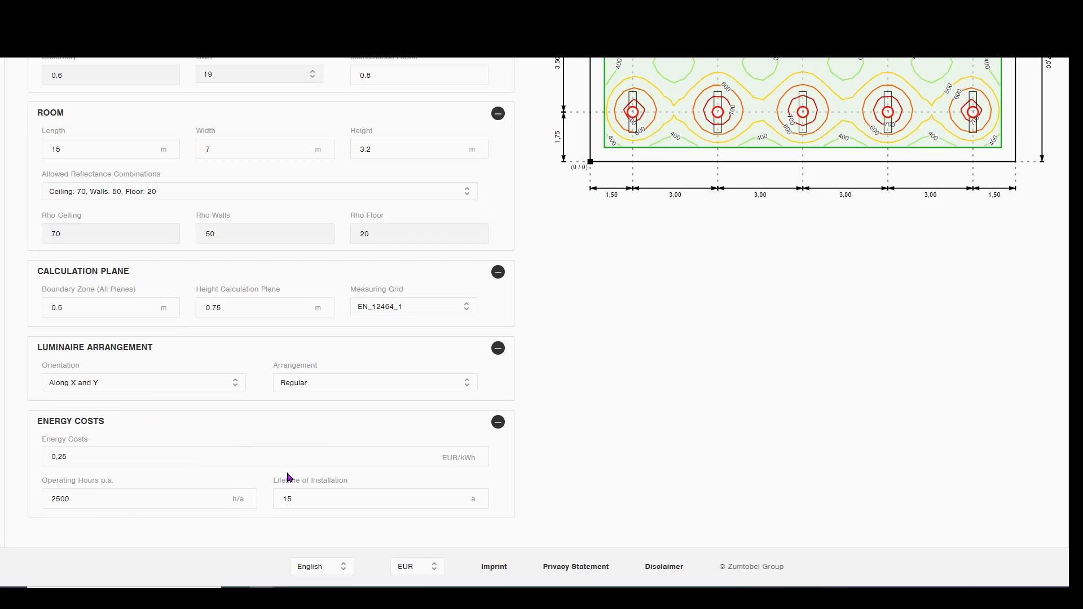
pyautogui.scroll(6, 288, 477)
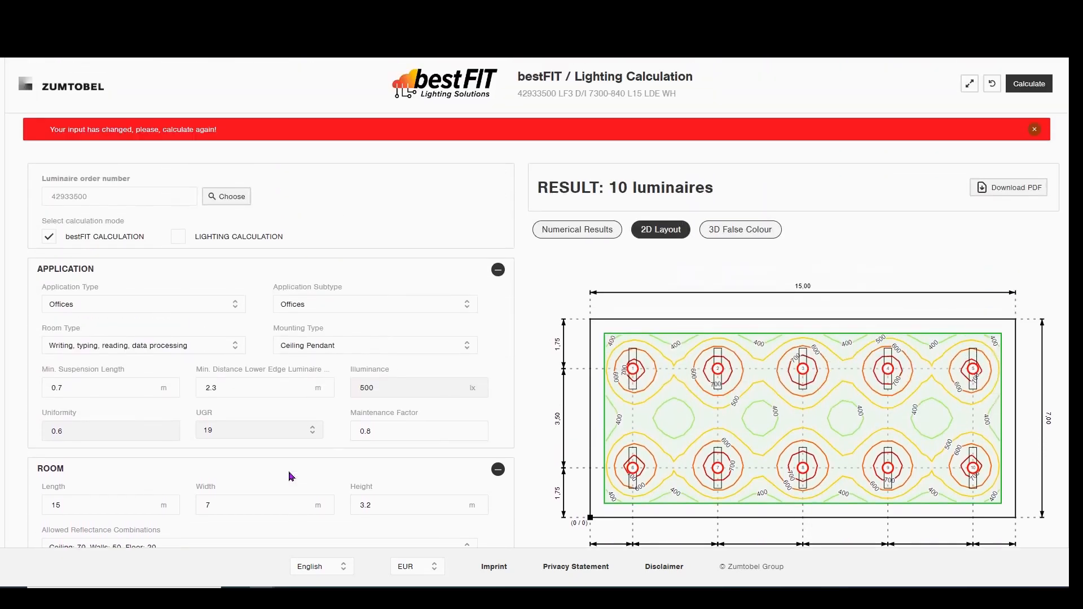
pyautogui.click(1021, 85)
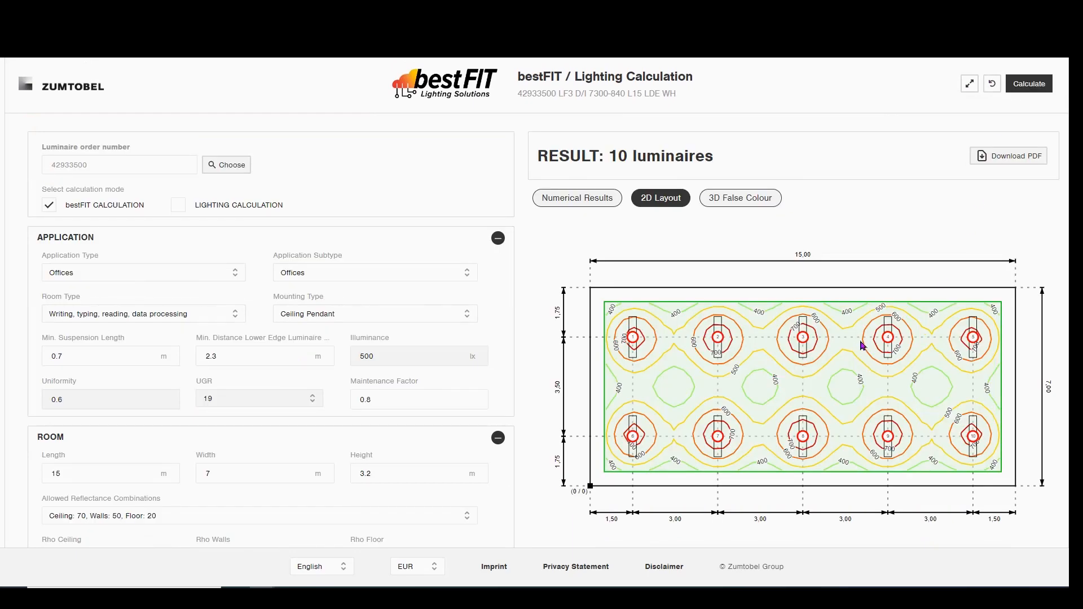
# Step: Show the result as a 3D false colour model and rotate the room to a flatter side view
pyautogui.scroll(-2, 862, 345)
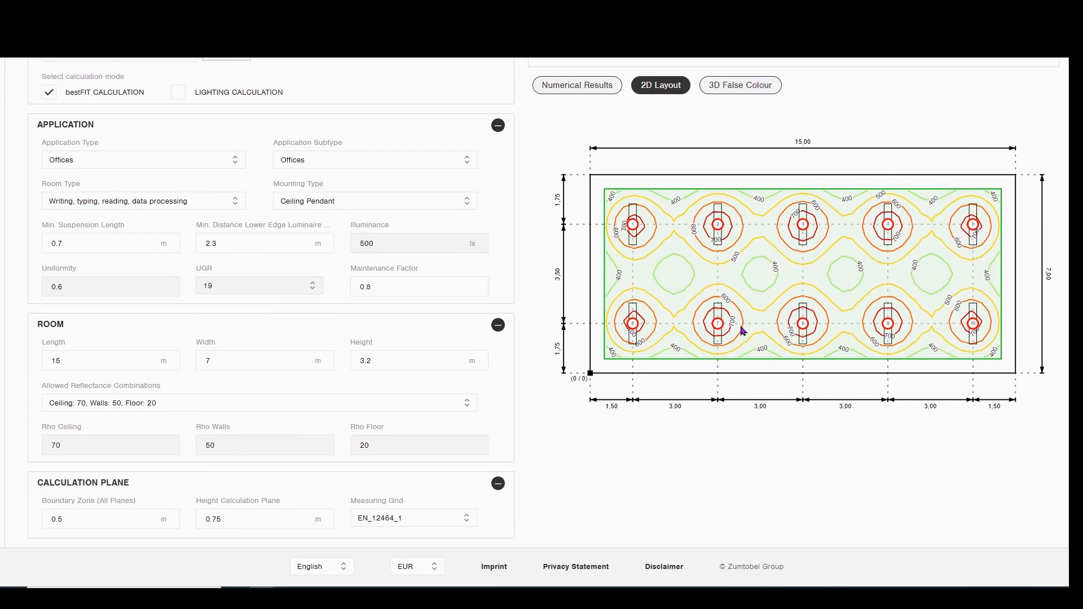
pyautogui.click(748, 88)
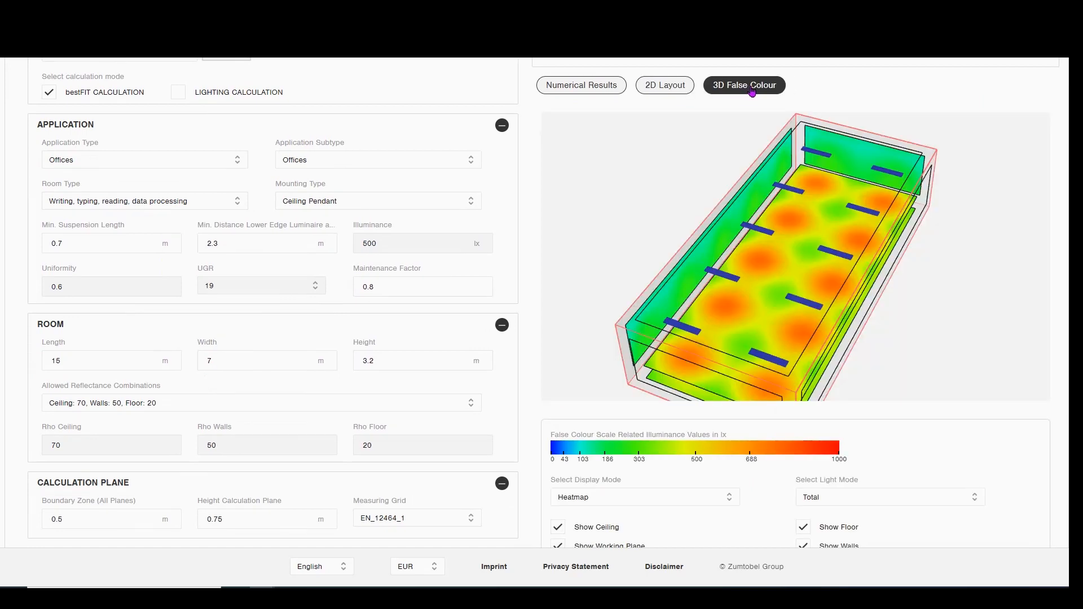
pyautogui.moveTo(742, 310); pyautogui.dragTo(713, 287)
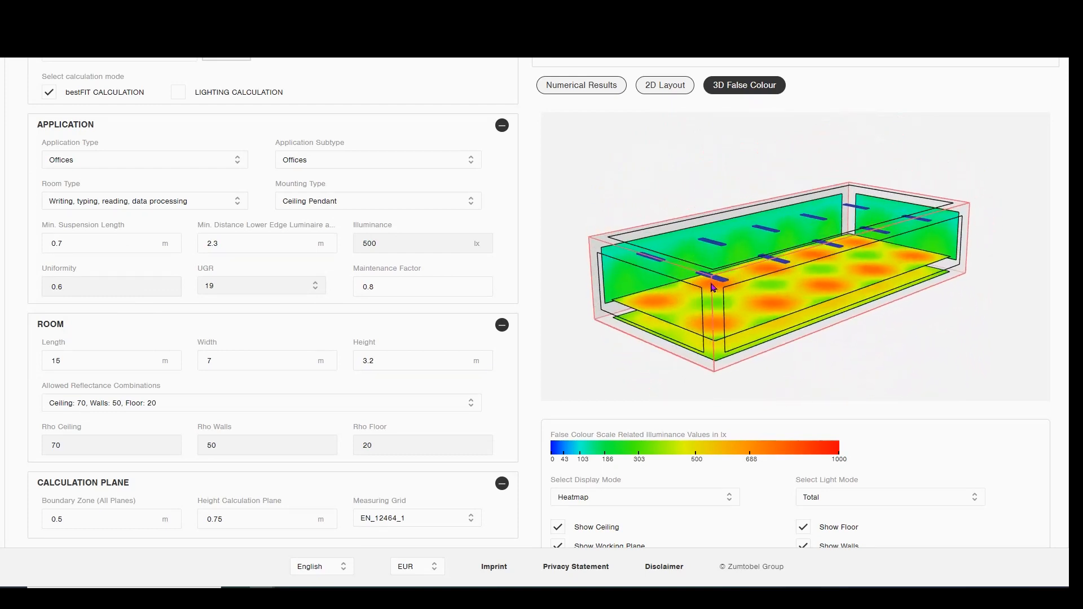
# Step: Mark the fulfilment of EN 12464-1 in the numerical results of the bestFIT calculation and return to the 2D layout
pyautogui.click(580, 89)
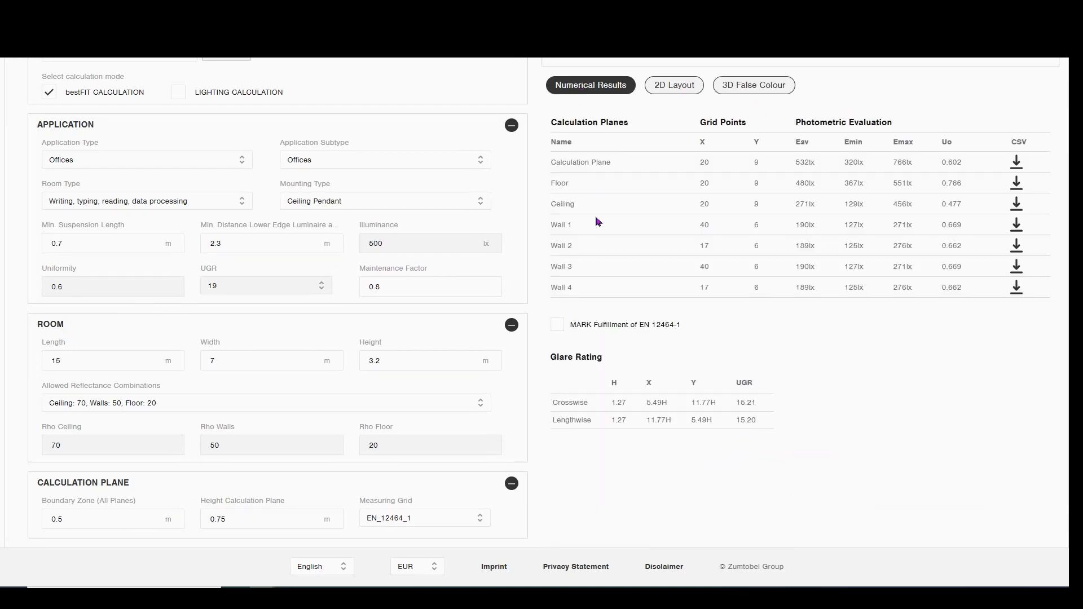
pyautogui.click(558, 325)
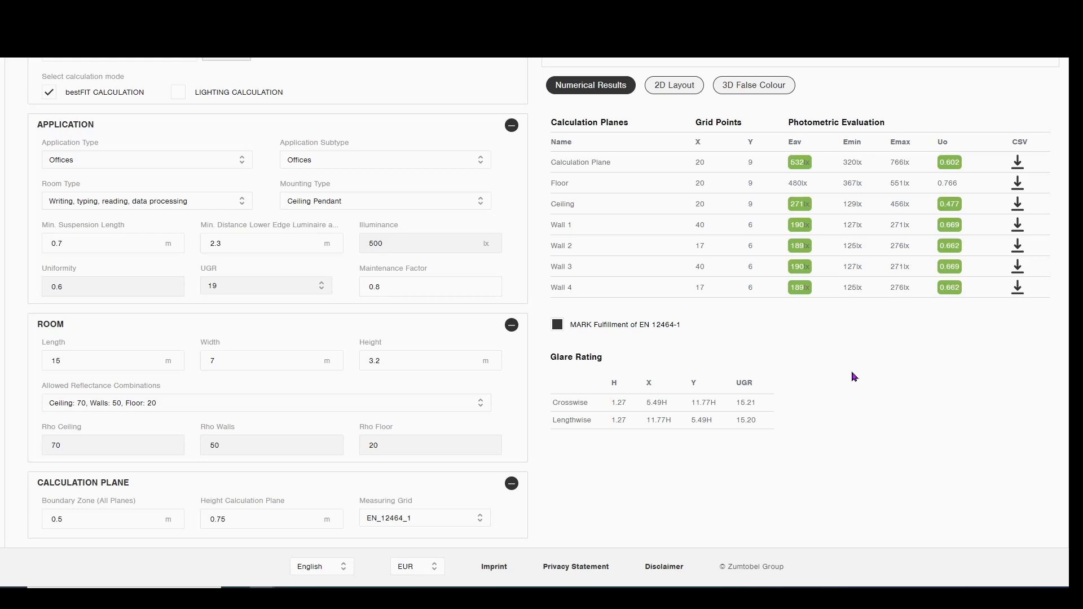
pyautogui.click(677, 90)
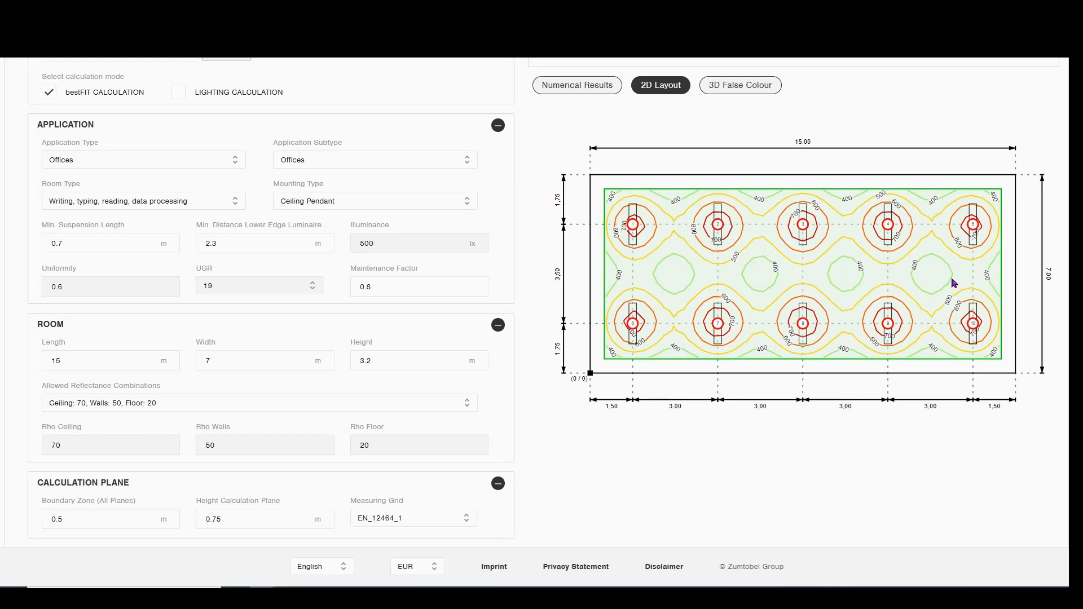
# Step: Switch to LIGHTING CALCULATION mode and calculate a luminaire arrangement with 4 columns
pyautogui.click(177, 96)
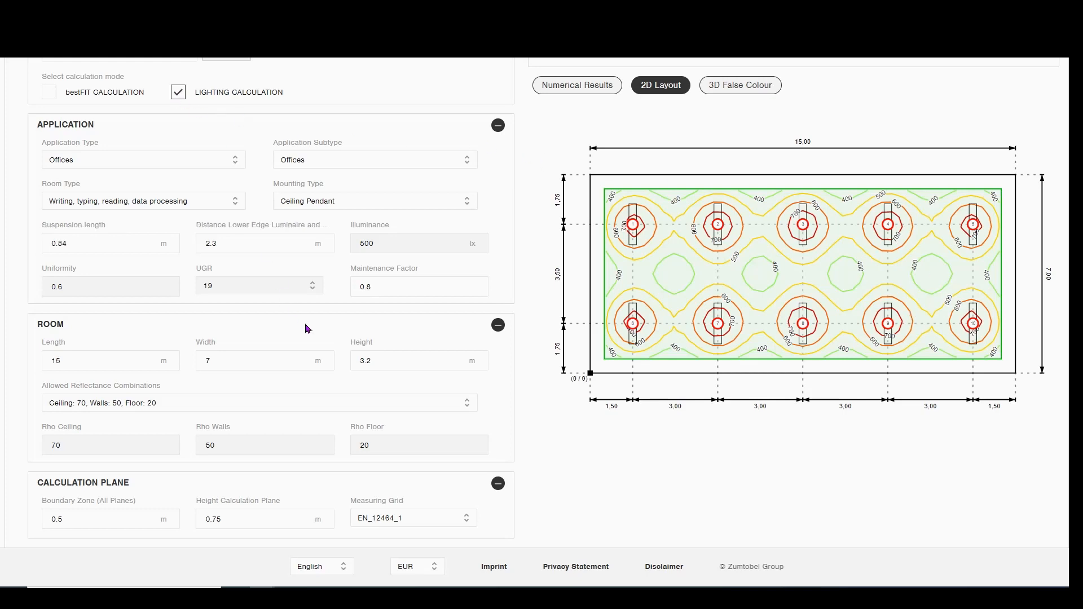
pyautogui.scroll(-4, 308, 329)
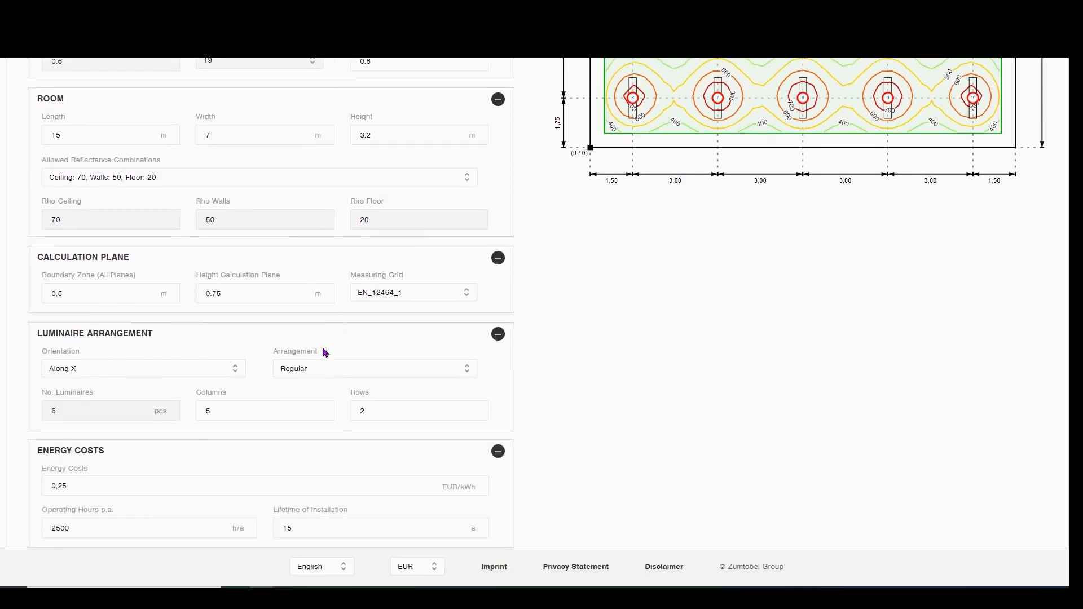
pyautogui.click(226, 406)
pyautogui.press('BackSpace')
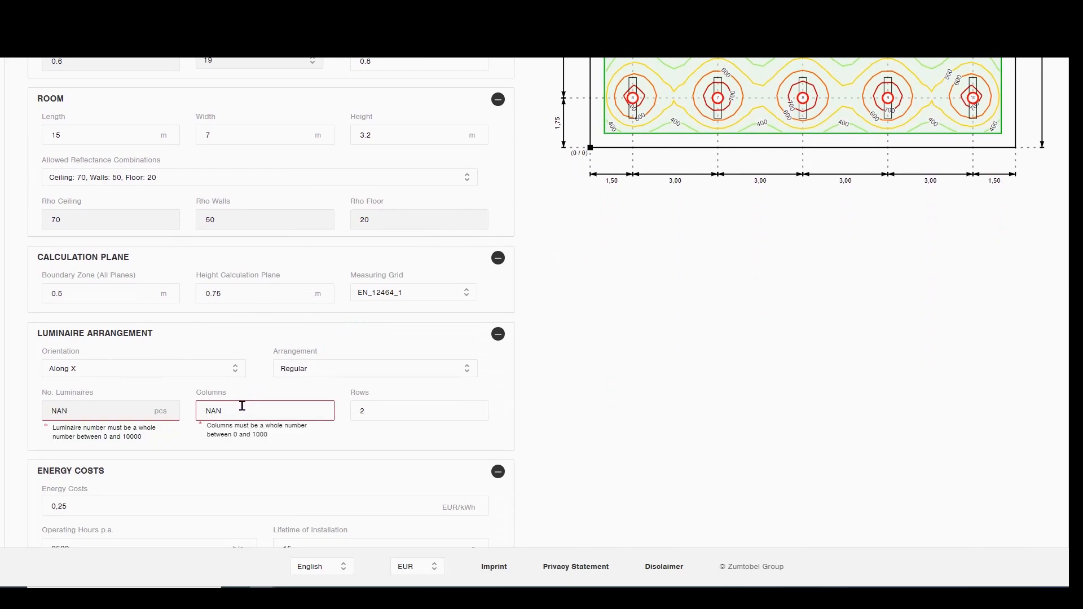
pyautogui.press('BackSpace')
pyautogui.press('BackSpace')
pyautogui.press('BackSpace')
pyautogui.write('4')
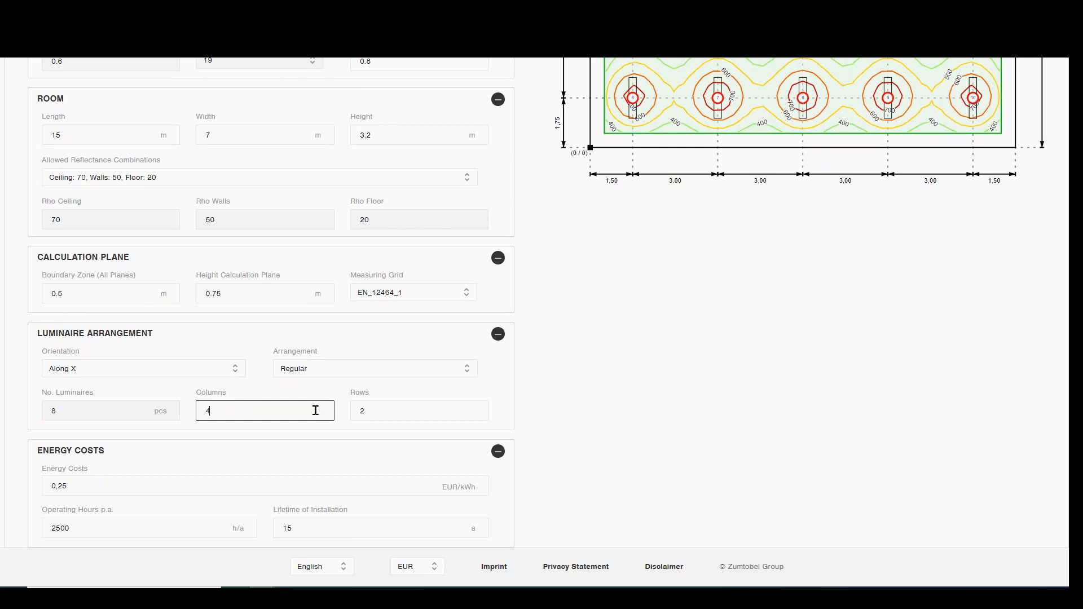
pyautogui.scroll(7, 685, 384)
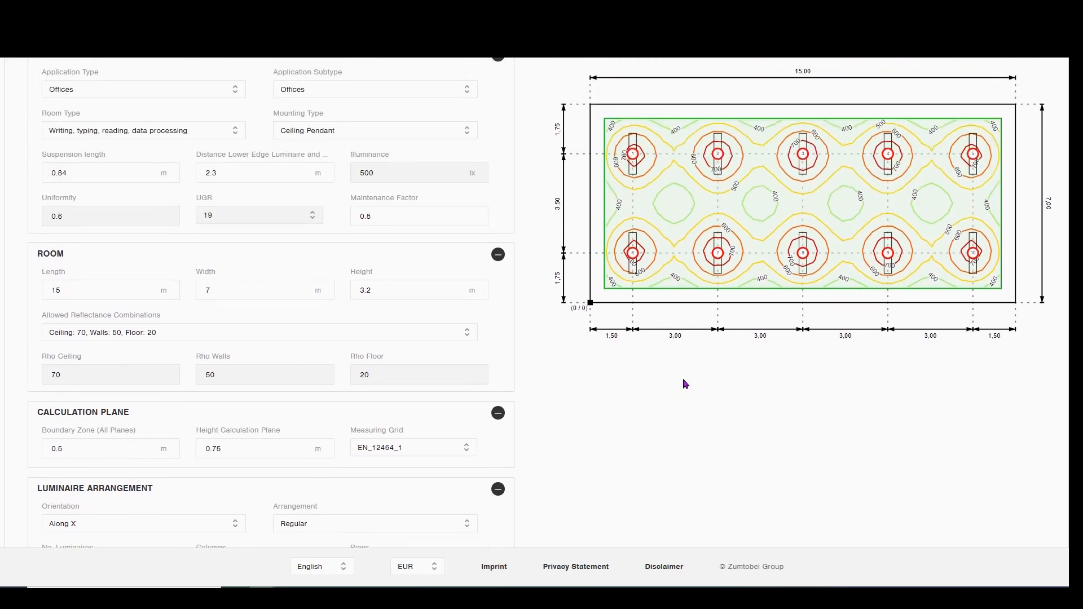
pyautogui.click(1019, 84)
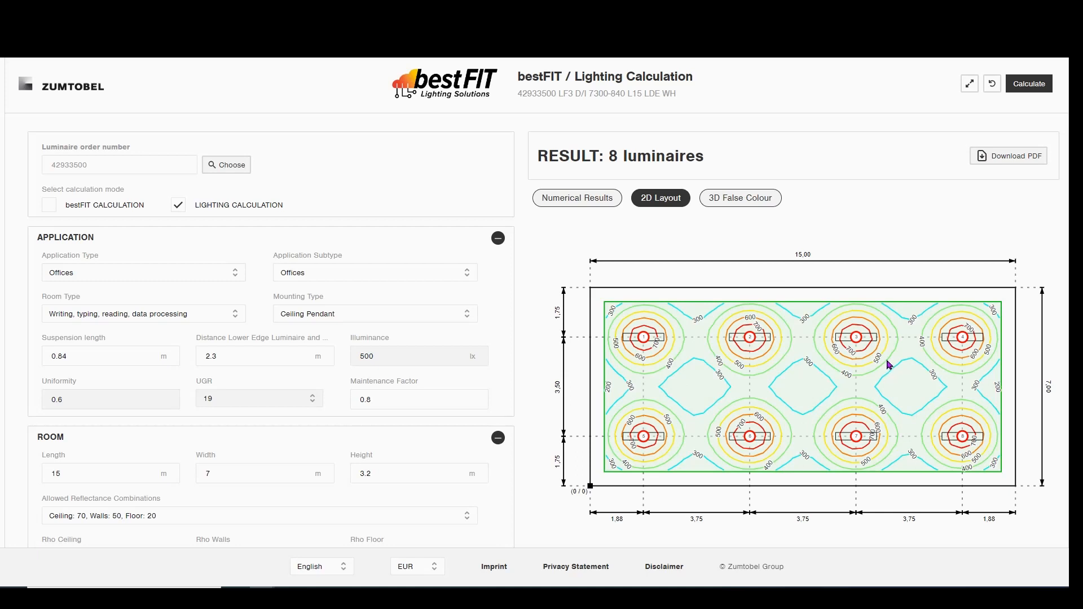
# Step: Set the luminaire orientation to Along Y and recalculate the layout
pyautogui.scroll(-5, 888, 361)
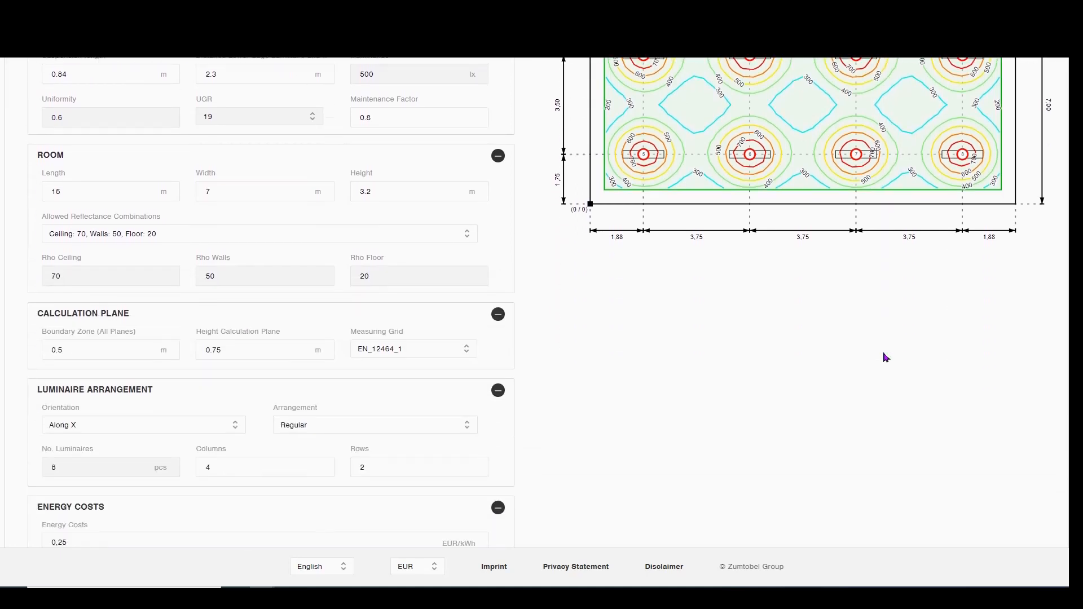
pyautogui.click(237, 428)
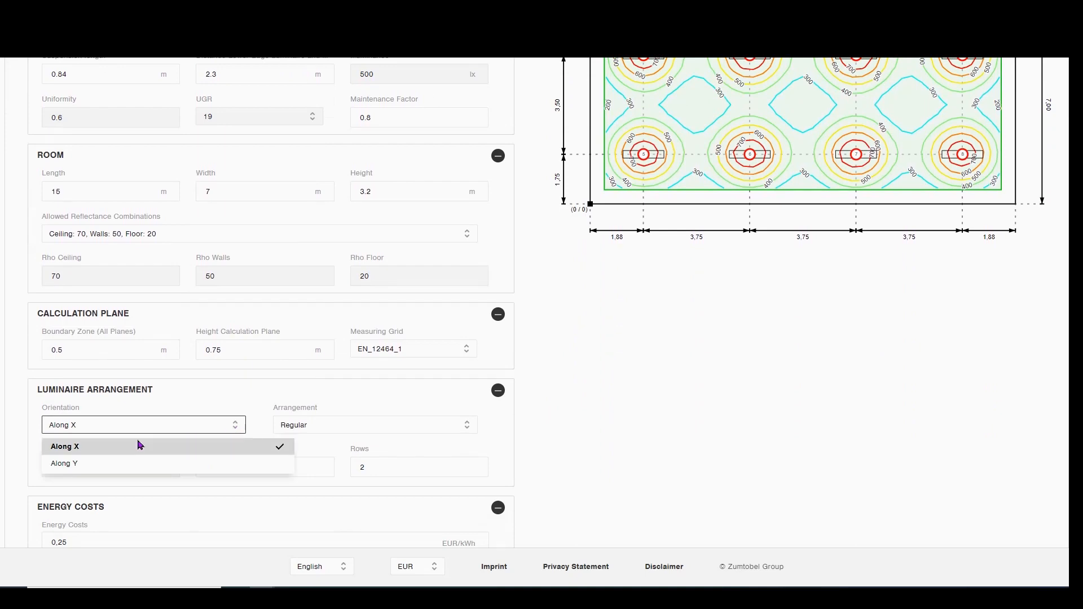
pyautogui.click(100, 467)
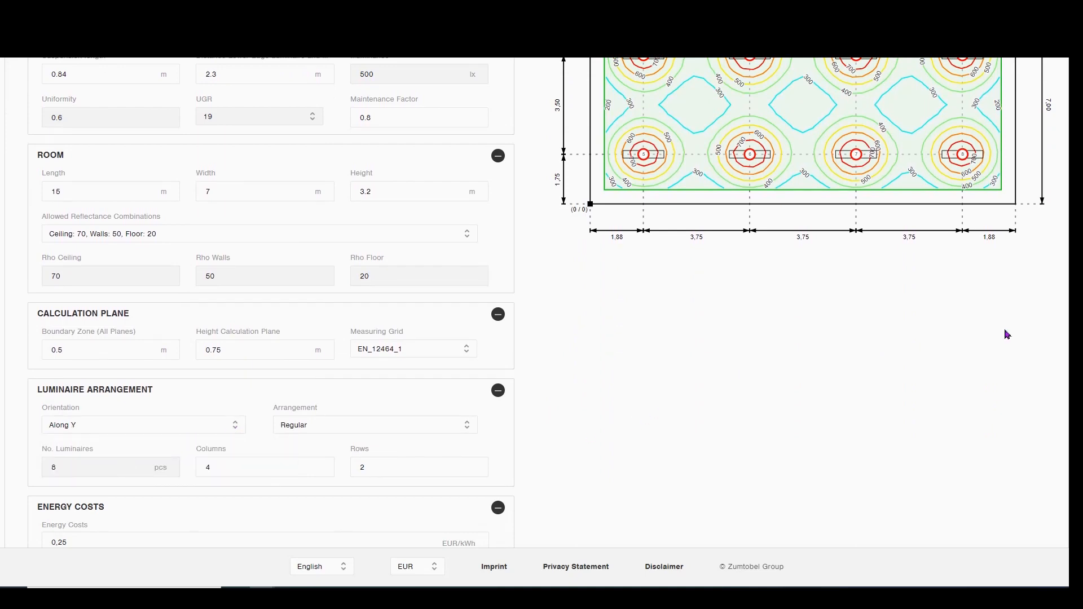
pyautogui.click(1030, 84)
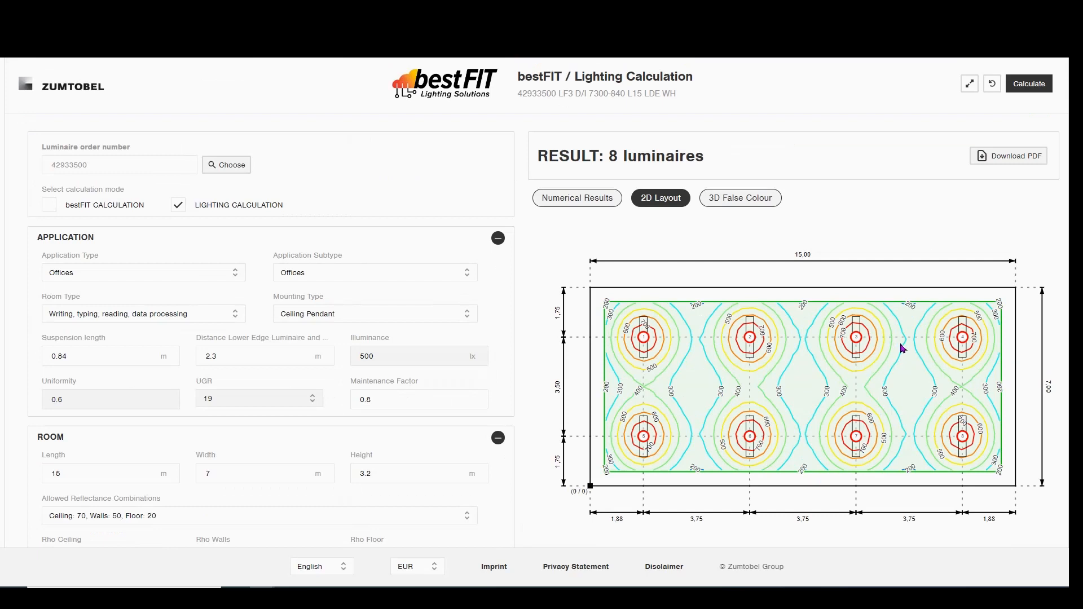
# Step: Check the numerical results of the 4-column arrangement with EN 12464-1 fulfilment marked, and view its 2D layout again
pyautogui.click(578, 199)
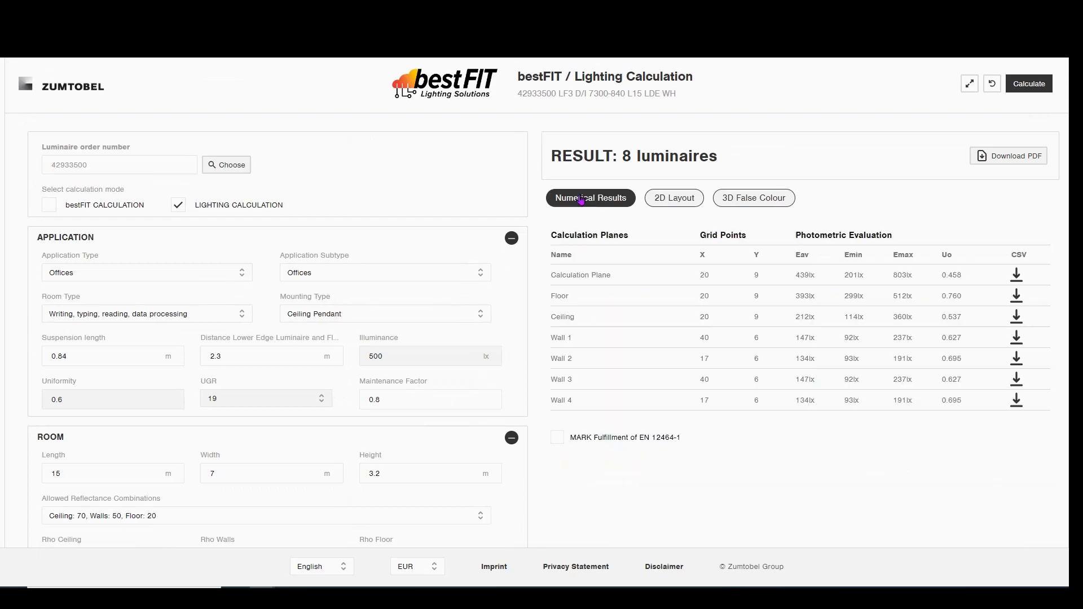
pyautogui.click(557, 438)
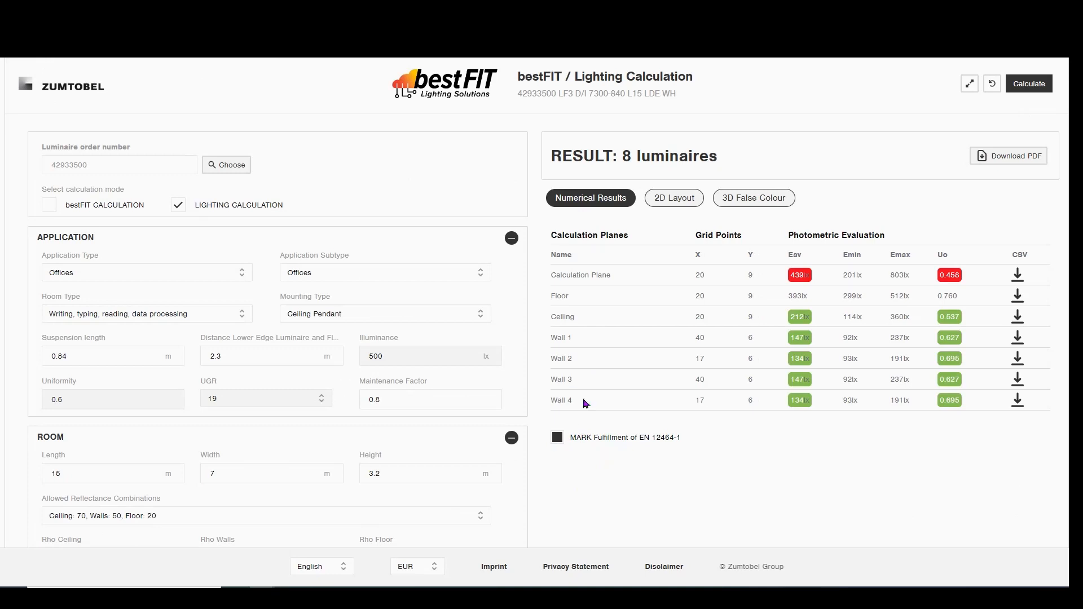
pyautogui.click(679, 205)
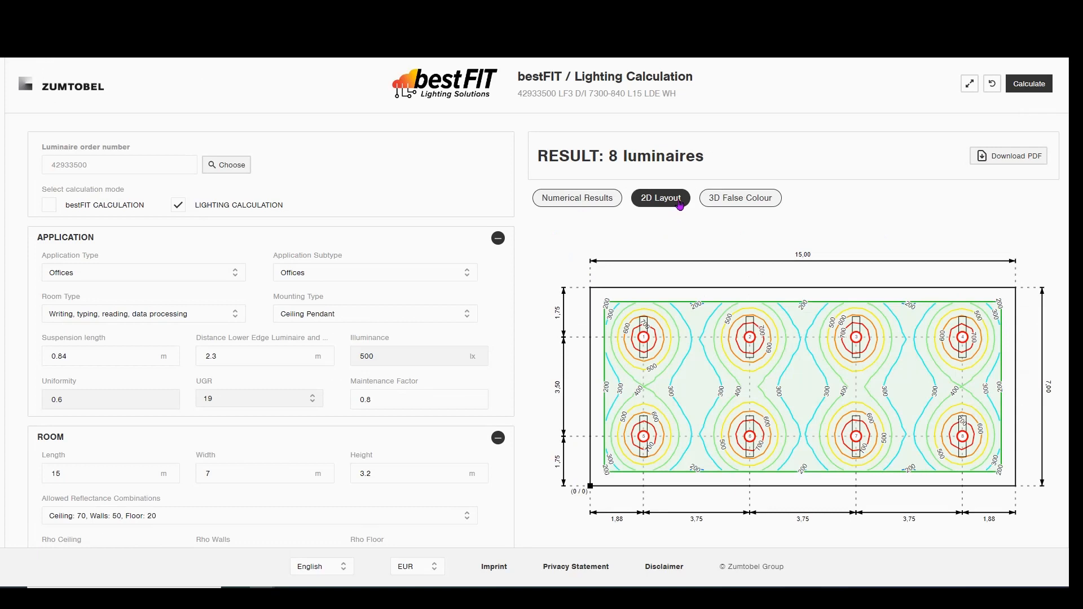
pyautogui.scroll(-2, 772, 373)
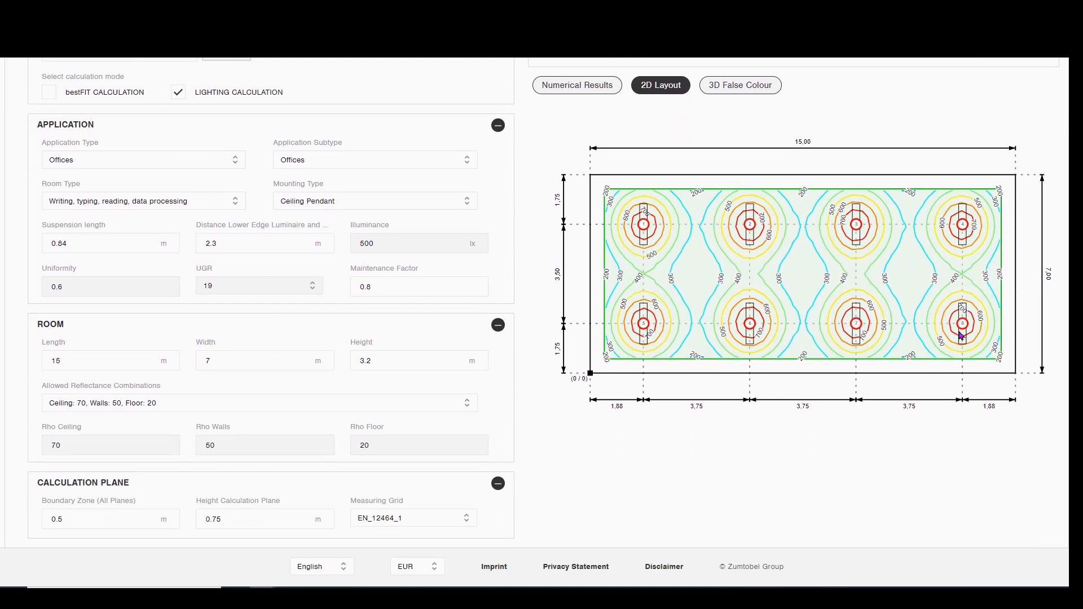
pyautogui.scroll(2, 925, 333)
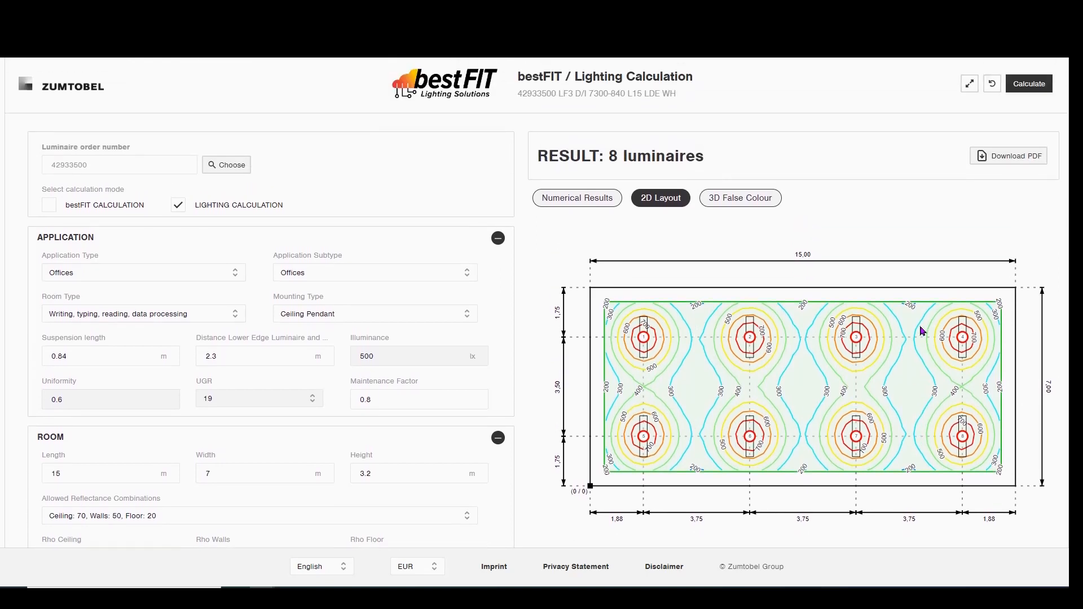